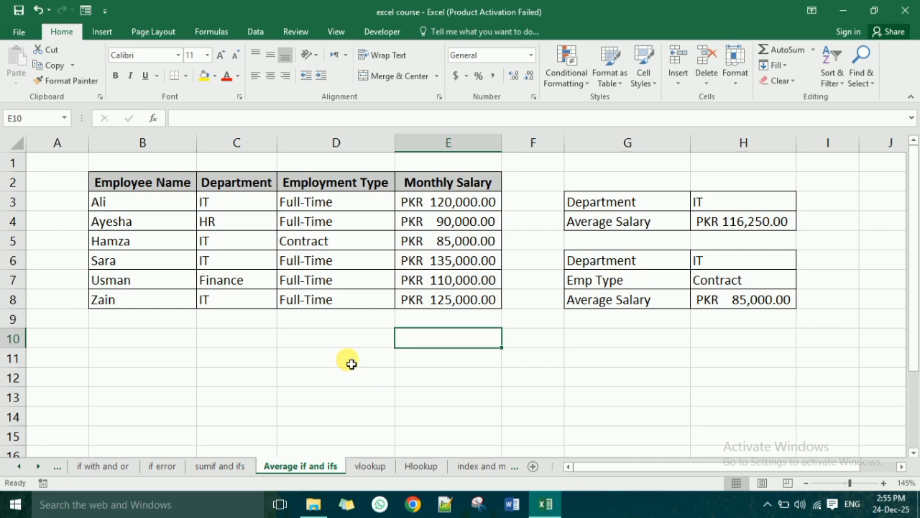
- View the sumif and ifs sheet, return to Average if and ifs, and examine the employee table's columns
click(203, 467)
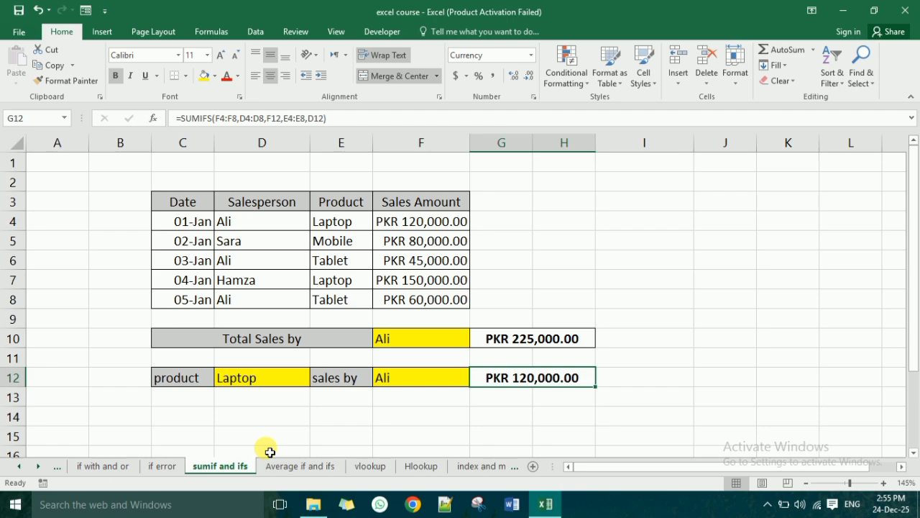
click(291, 466)
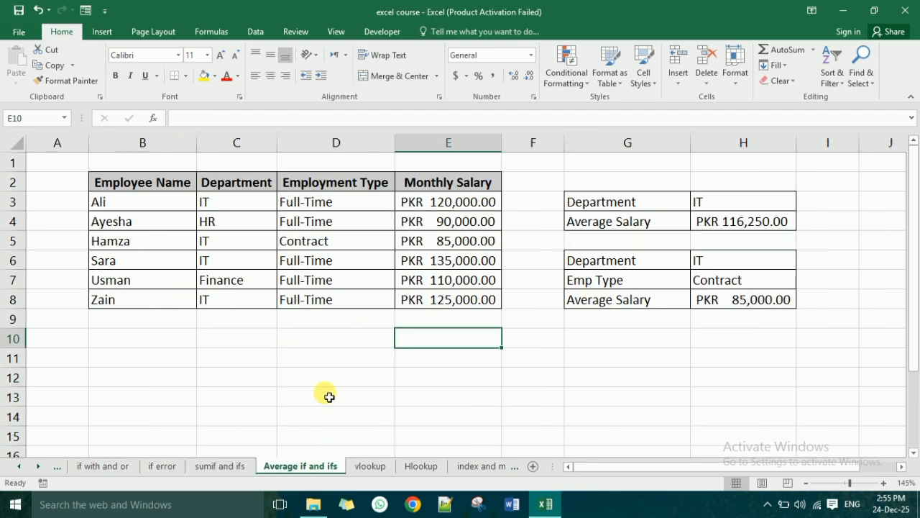
click(763, 259)
click(665, 222)
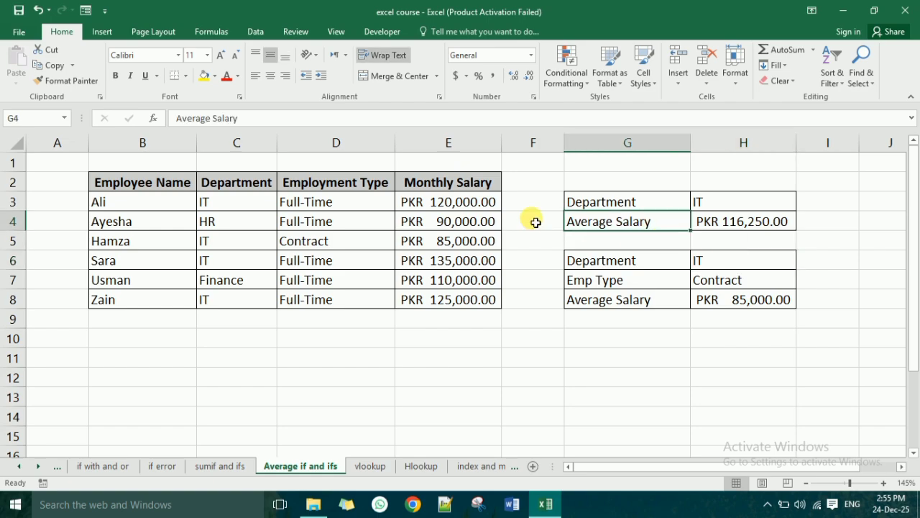
click(380, 204)
click(189, 190)
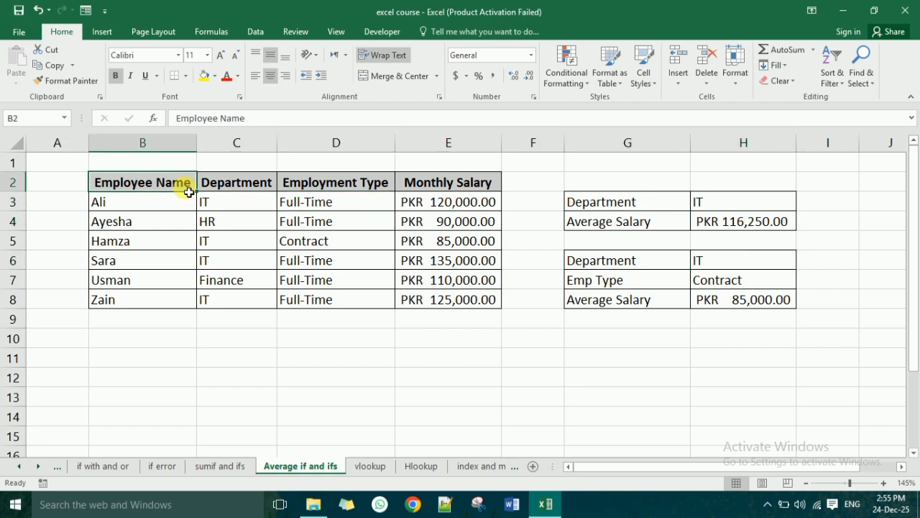
drag(172, 186, 213, 198)
click(204, 188)
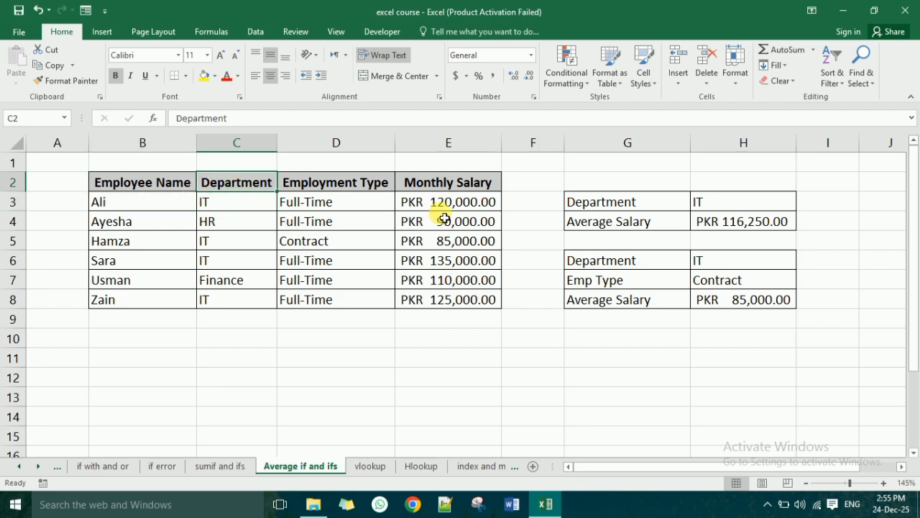
click(242, 207)
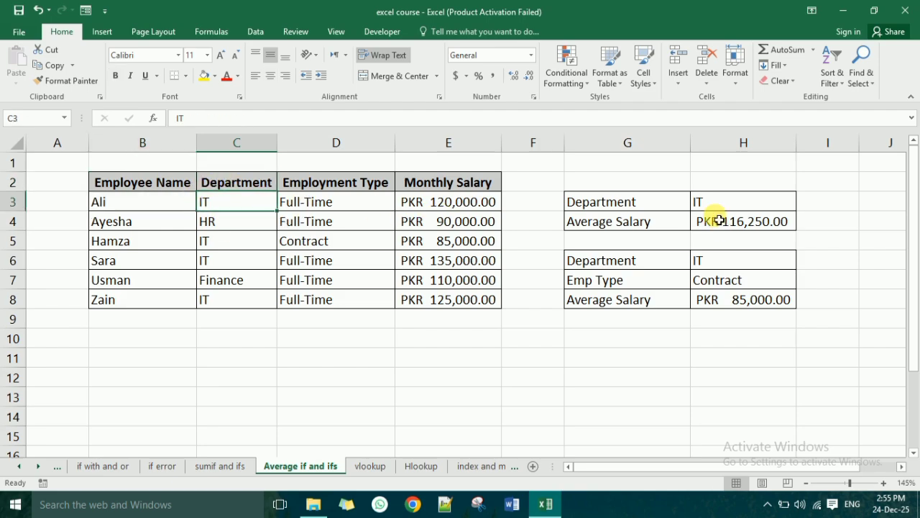
- Set the Department in H3 to HR and check the average salary in H4 against the HR row
click(709, 205)
click(722, 222)
click(773, 209)
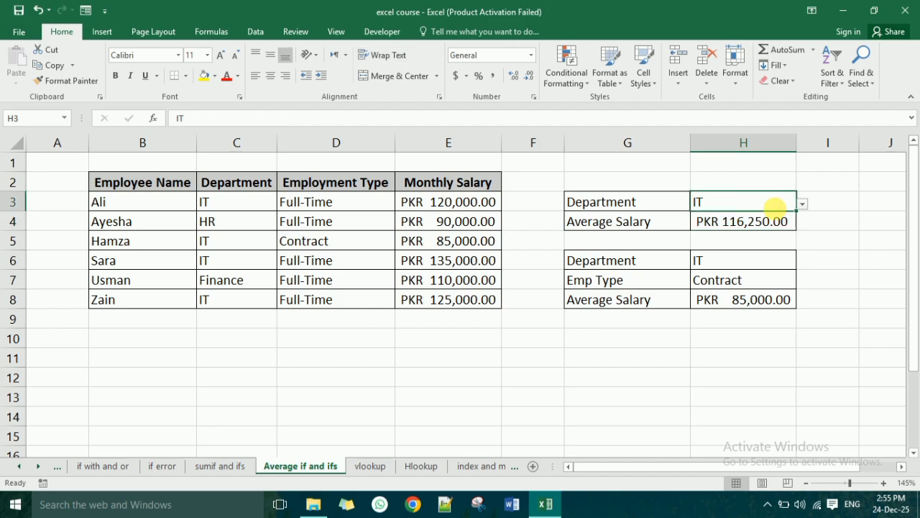
click(803, 204)
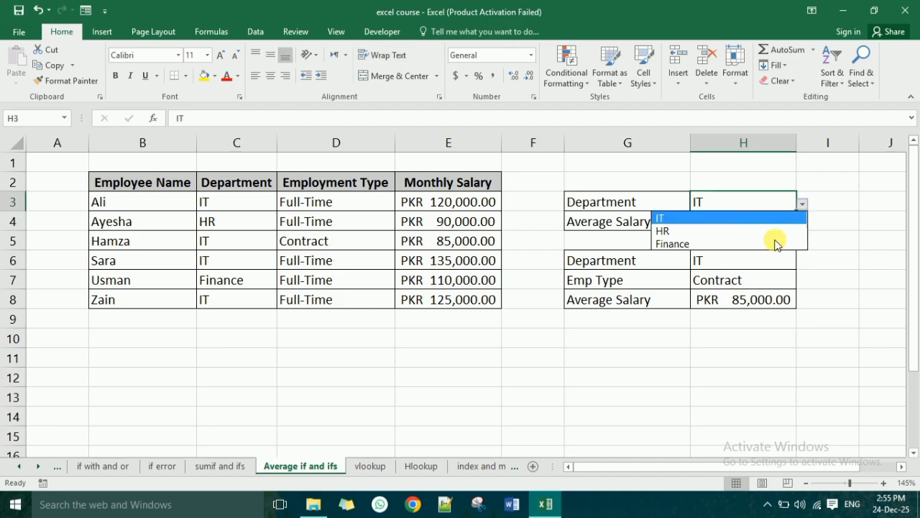
click(734, 231)
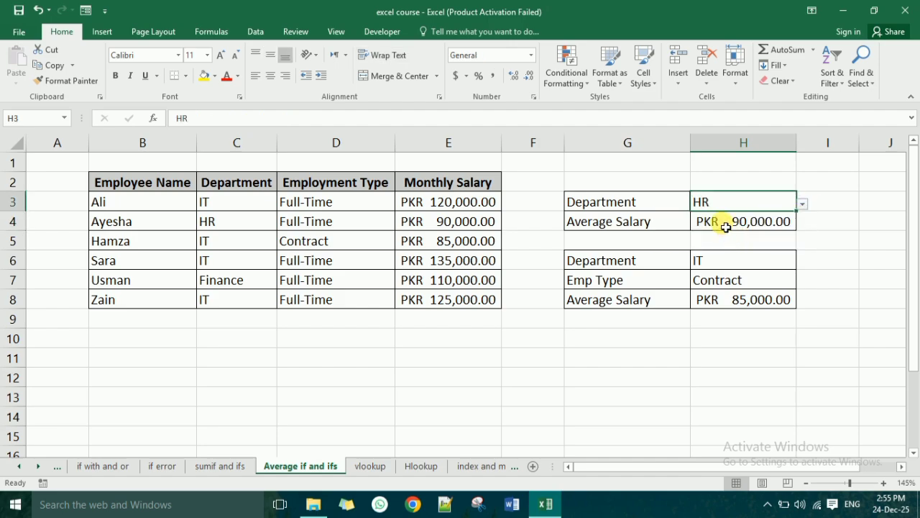
click(726, 224)
click(662, 222)
click(232, 220)
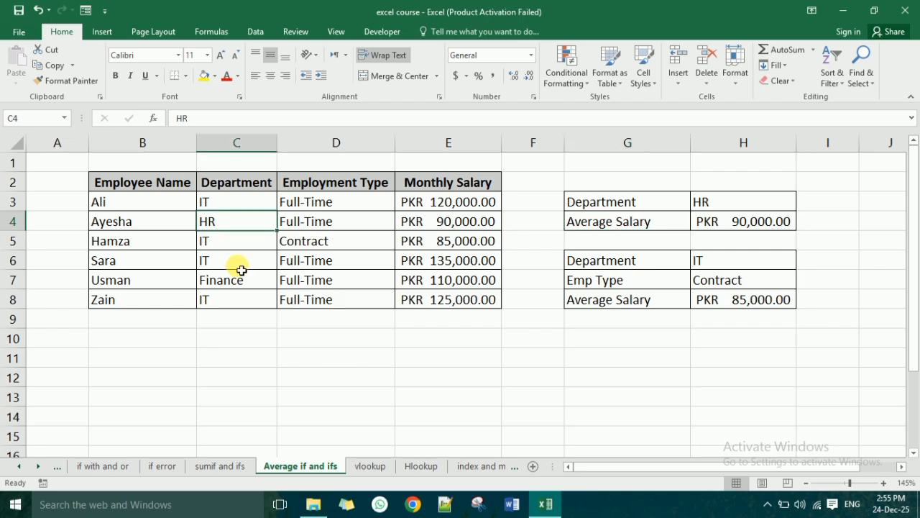
click(775, 220)
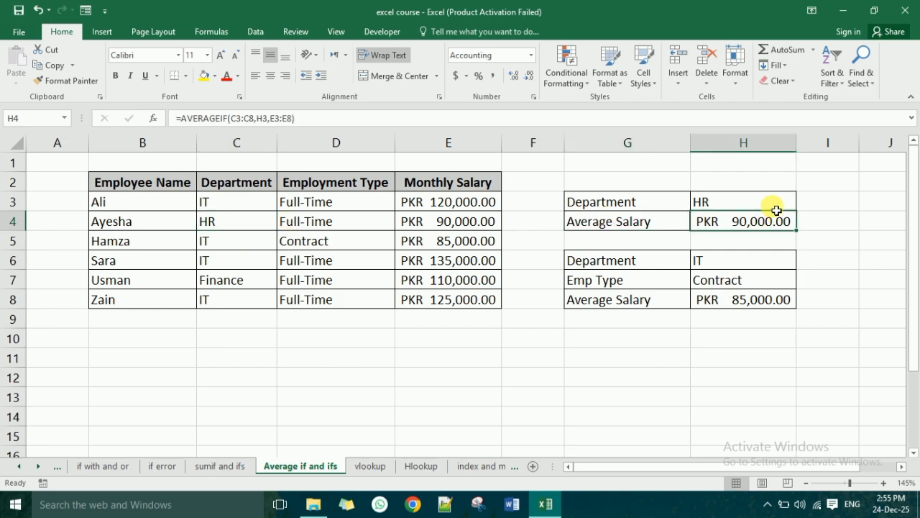
- Set the Department in H3 back to IT
click(777, 207)
click(802, 204)
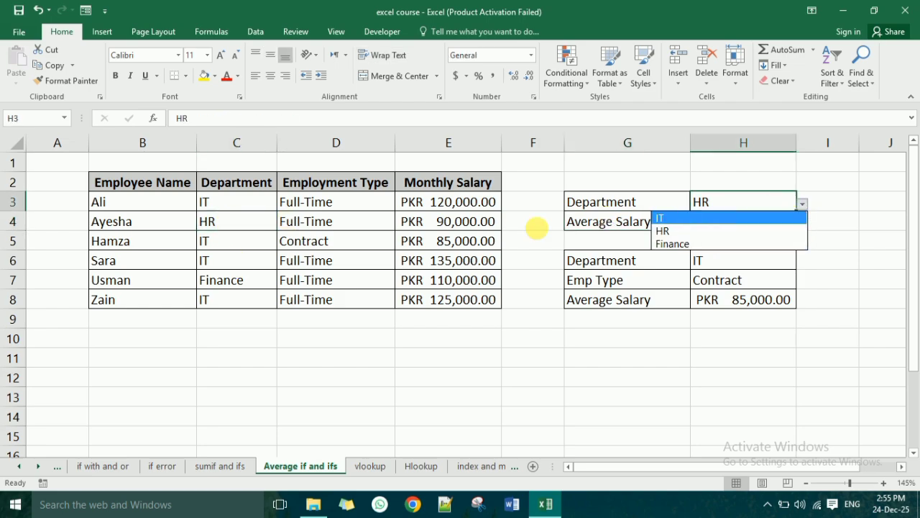
key(Return)
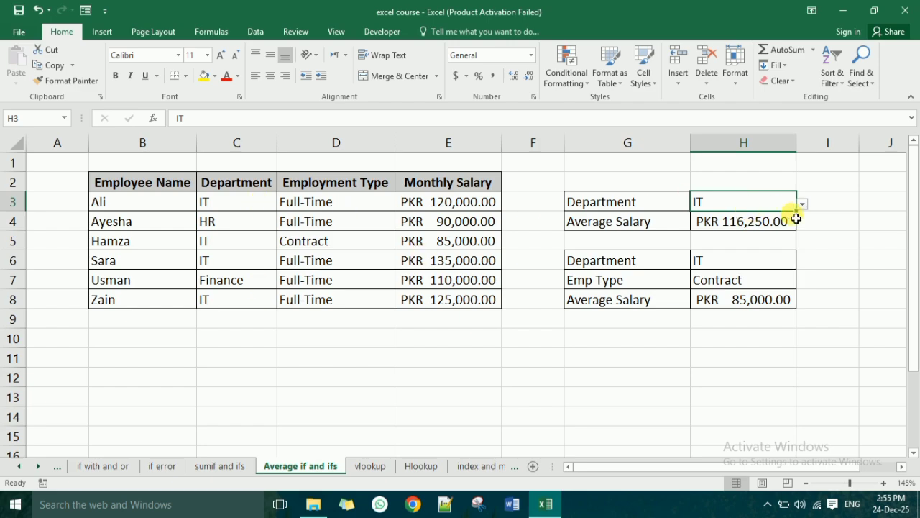
- Examine the average salary formula in H4 and compare it with the monthly salaries of the IT rows
click(656, 230)
click(735, 228)
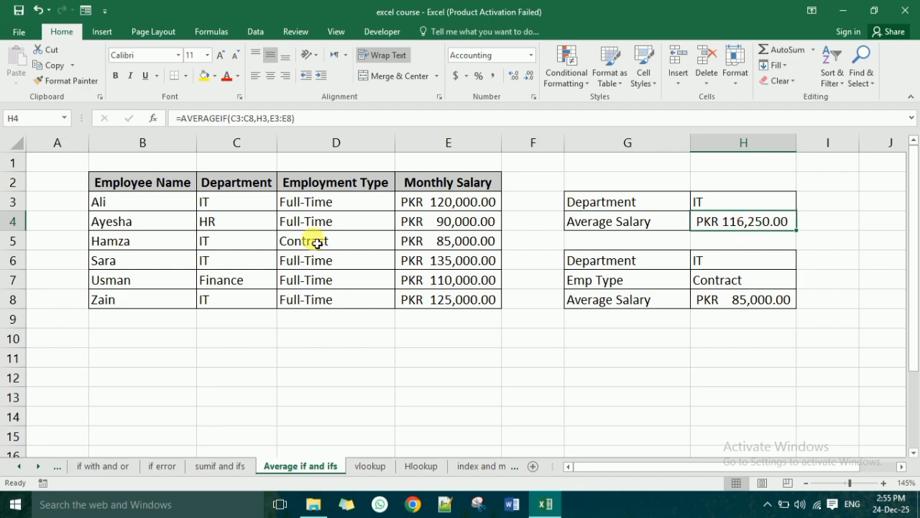
click(231, 202)
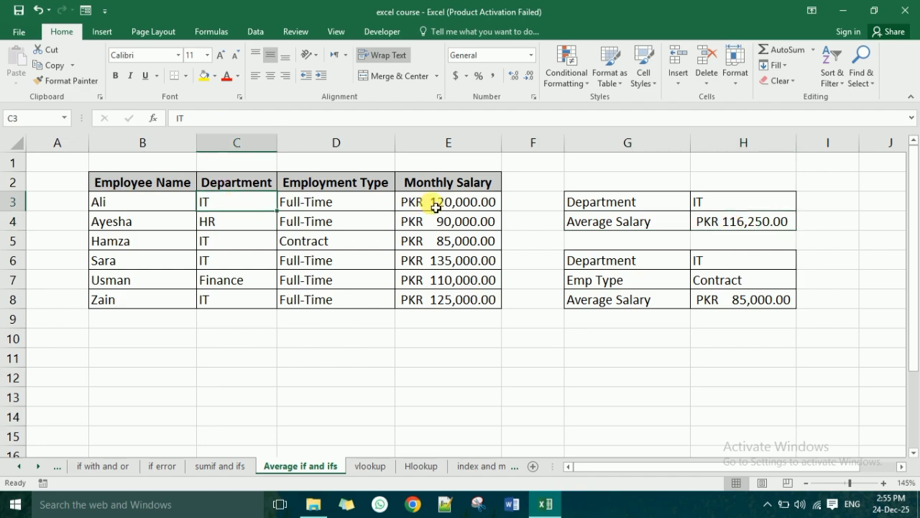
click(438, 205)
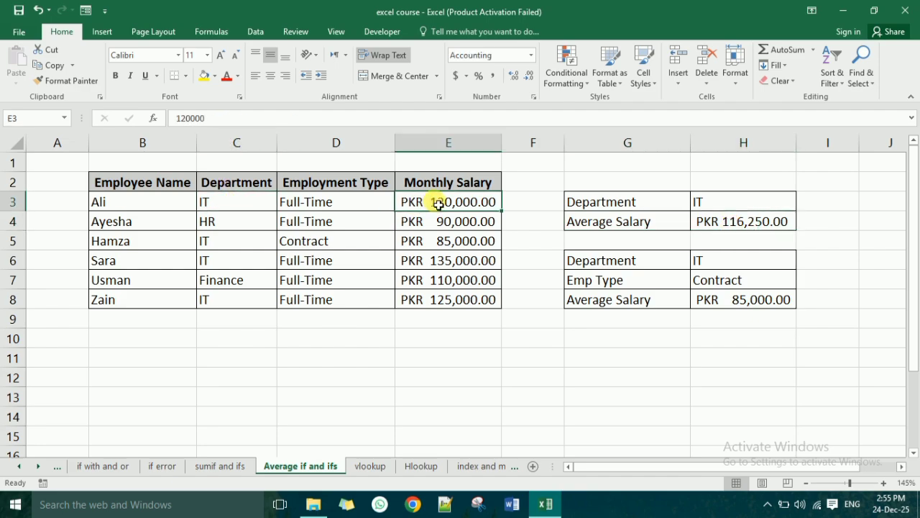
click(447, 241)
click(461, 262)
click(460, 299)
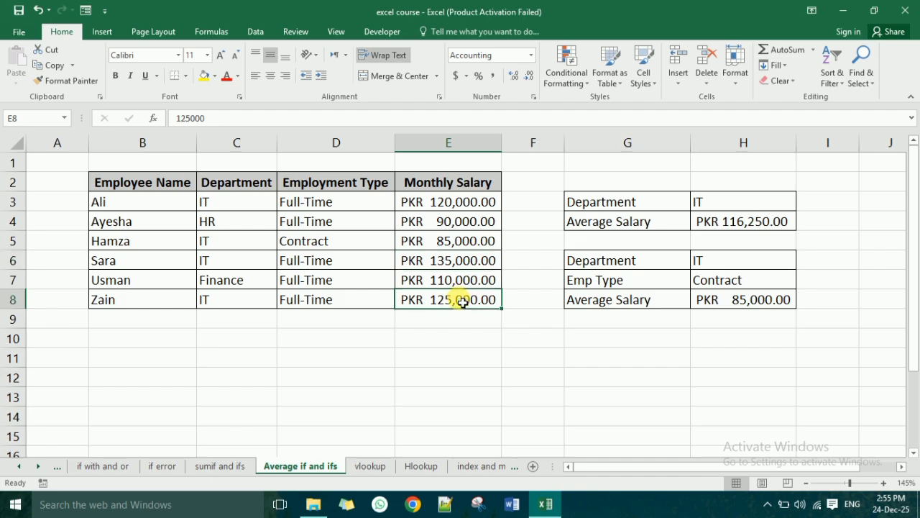
click(734, 225)
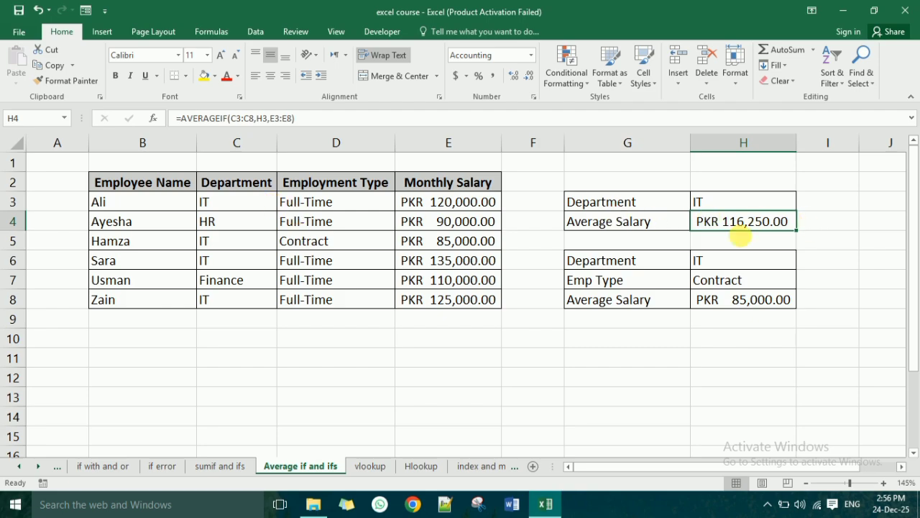
- Examine the two-criteria average block in G6:H8 against the IT contract row of the employee table
click(332, 207)
click(619, 266)
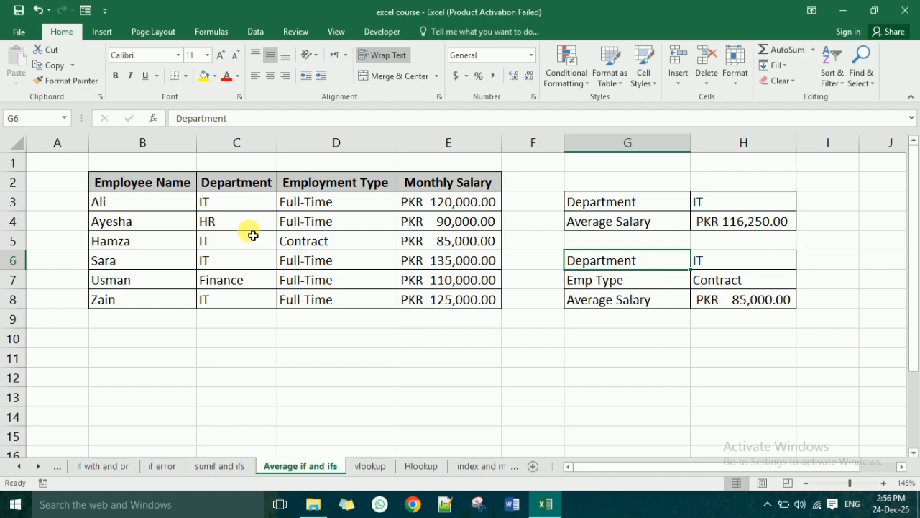
click(221, 220)
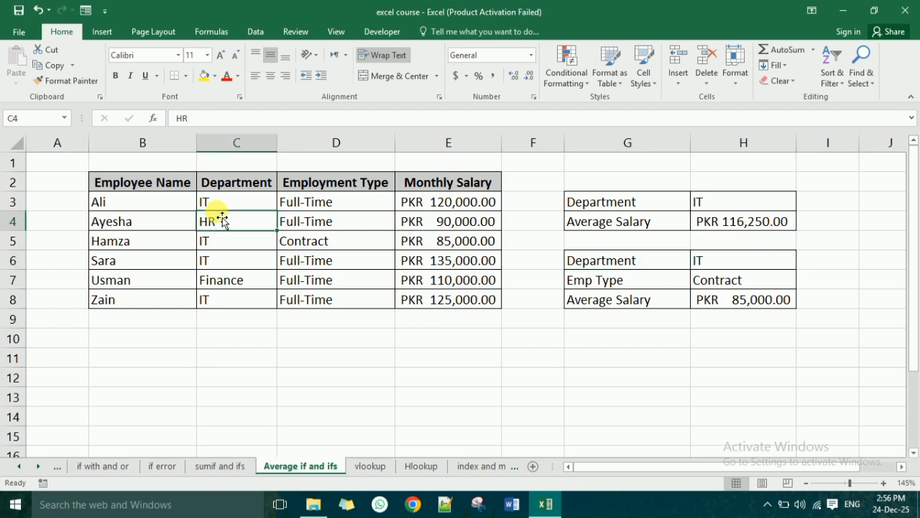
click(268, 202)
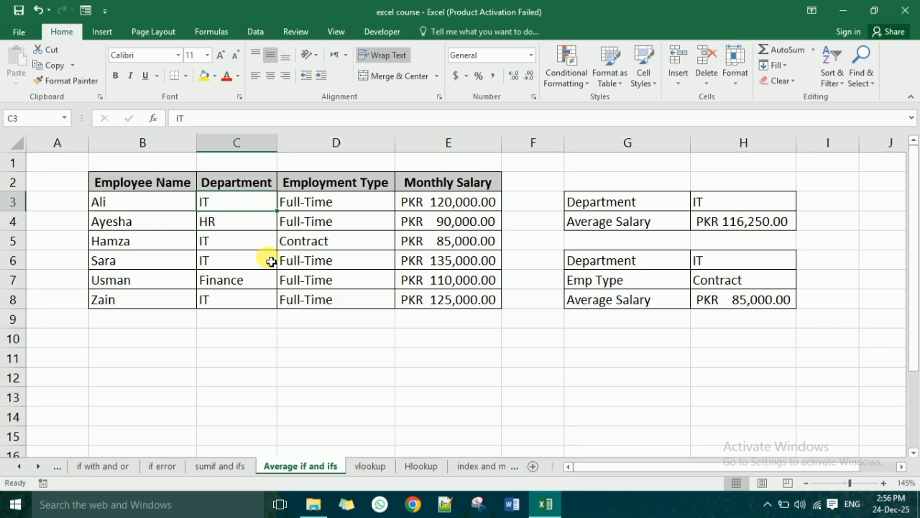
click(267, 245)
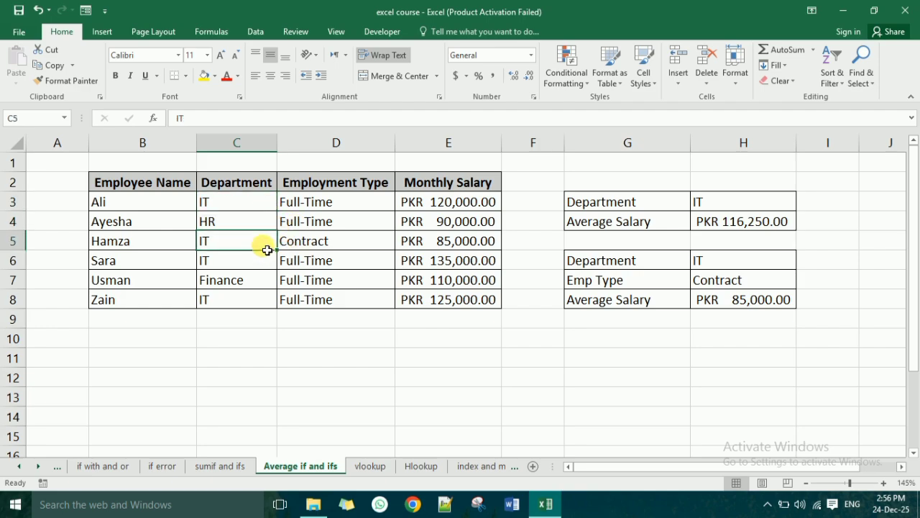
click(442, 243)
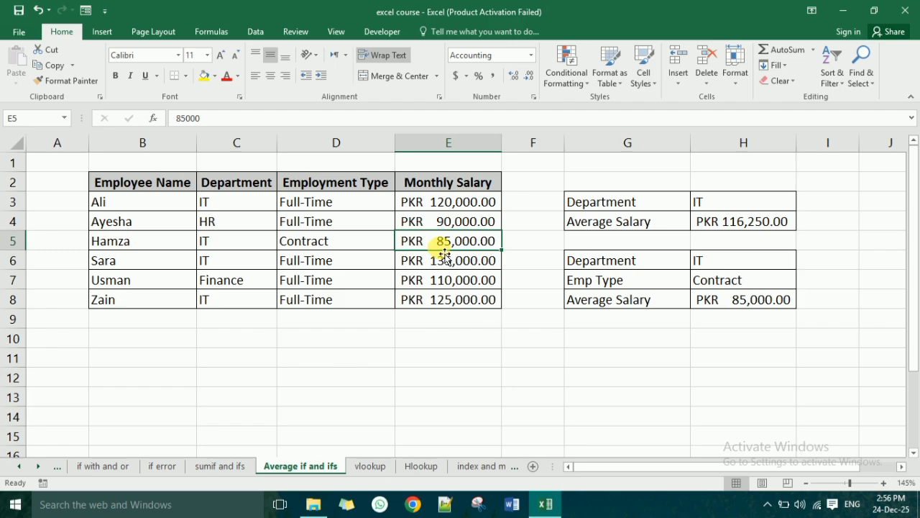
click(760, 304)
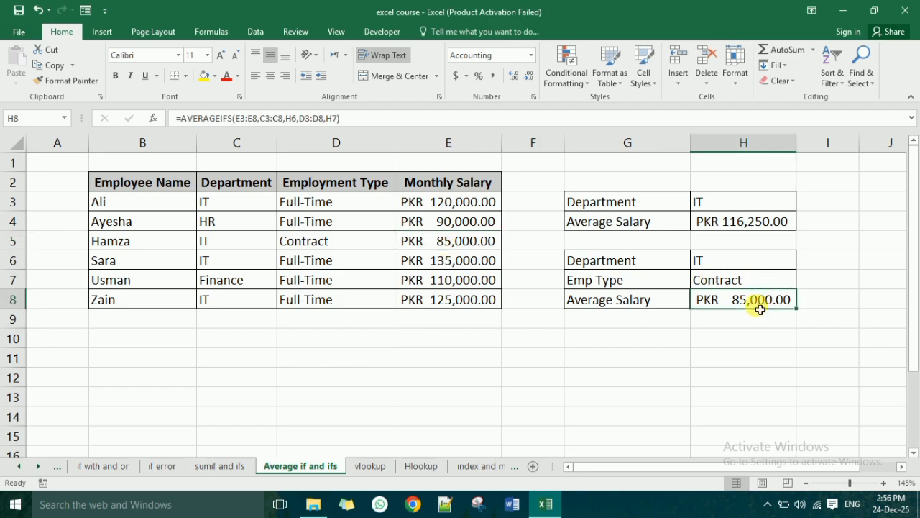
- Set the Emp Type in H7 to Full-Time and check the average in H8 against the full-time IT salaries
click(755, 268)
click(784, 280)
click(802, 282)
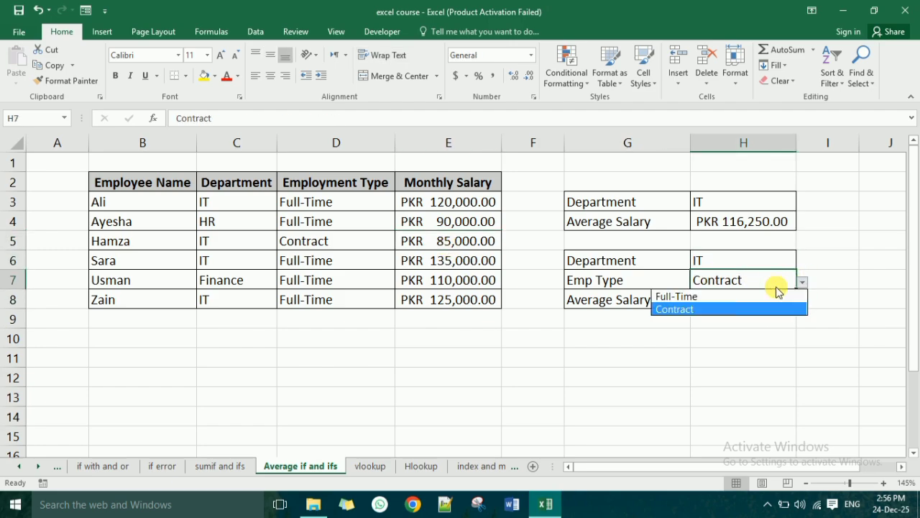
click(701, 297)
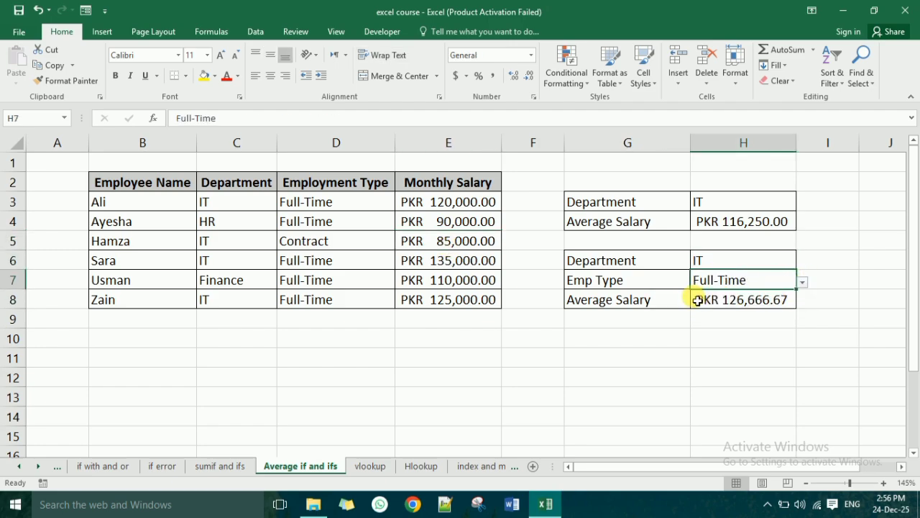
click(245, 205)
click(446, 202)
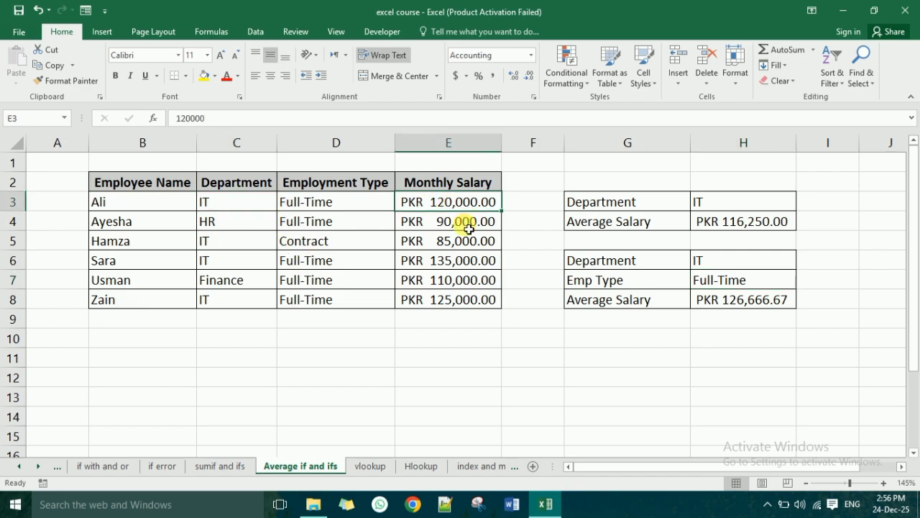
click(446, 266)
click(450, 302)
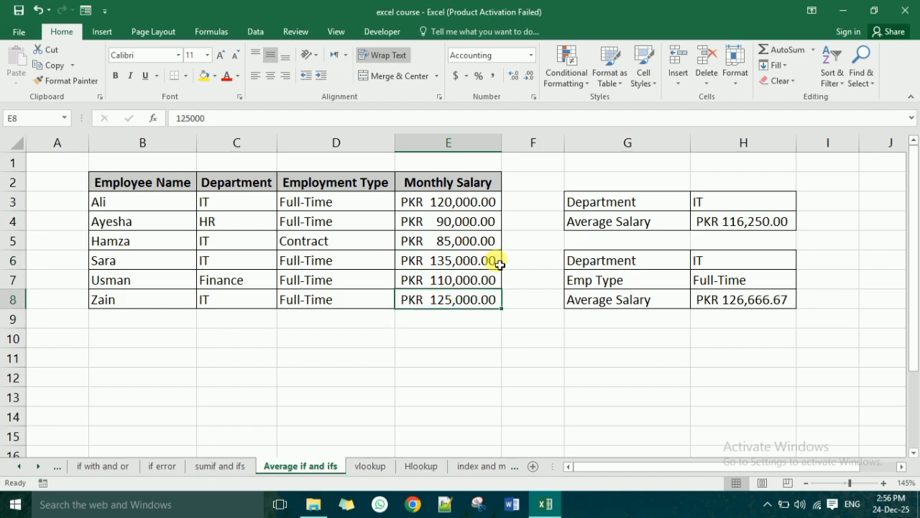
click(734, 299)
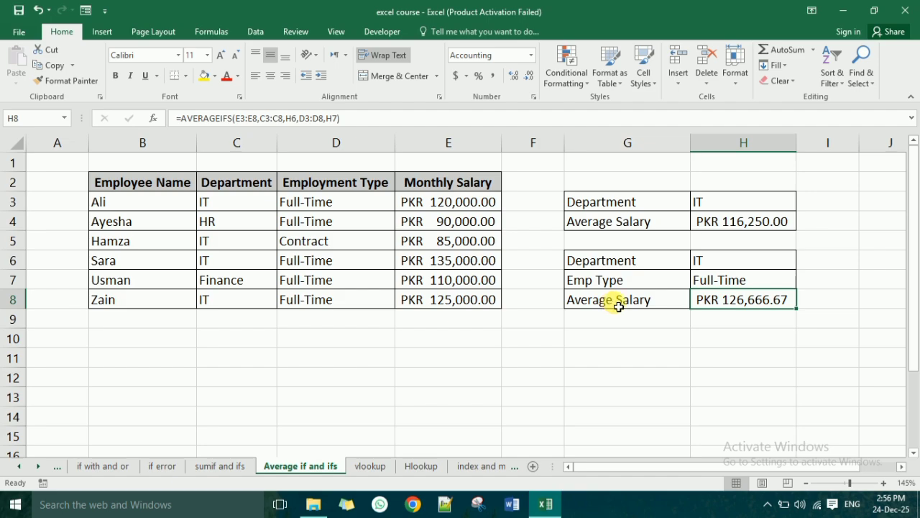
- Delete the average salary formulas from cells H4 and H8
click(742, 228)
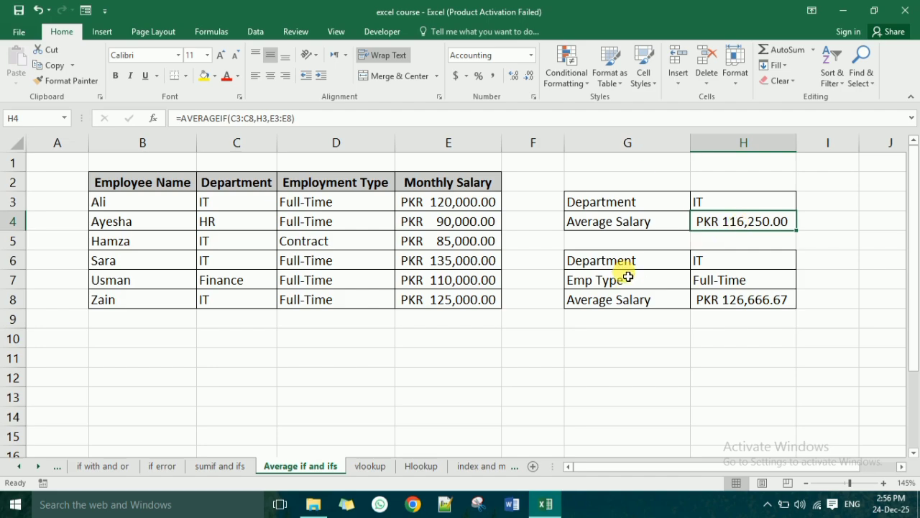
click(629, 224)
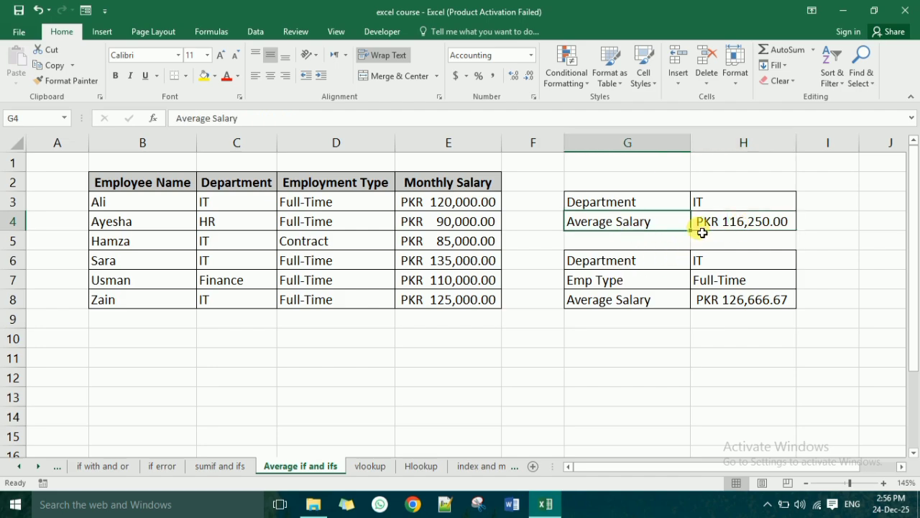
click(755, 227)
key(Delete)
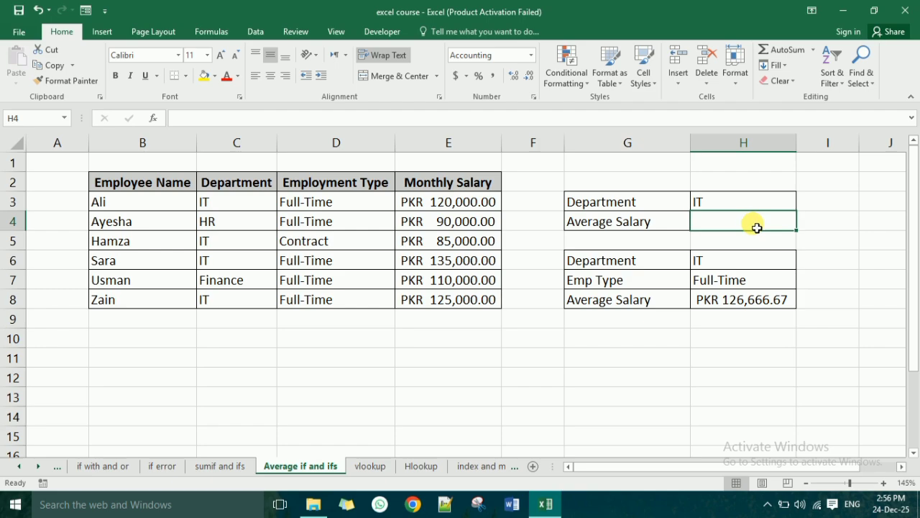
click(759, 306)
key(Delete)
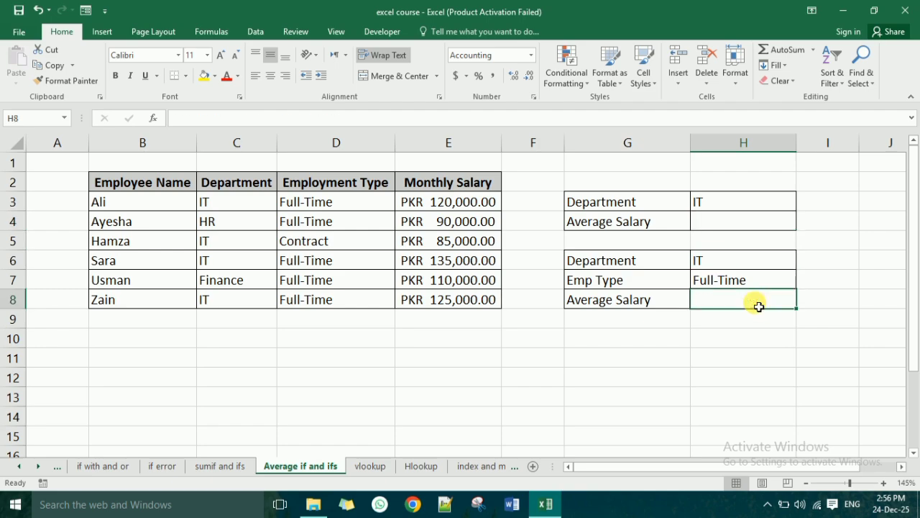
- Enter =AVERAGEIF(C3:C8,H3,E3:E8) in cell H4 to average the monthly salaries for the department in H3
click(719, 228)
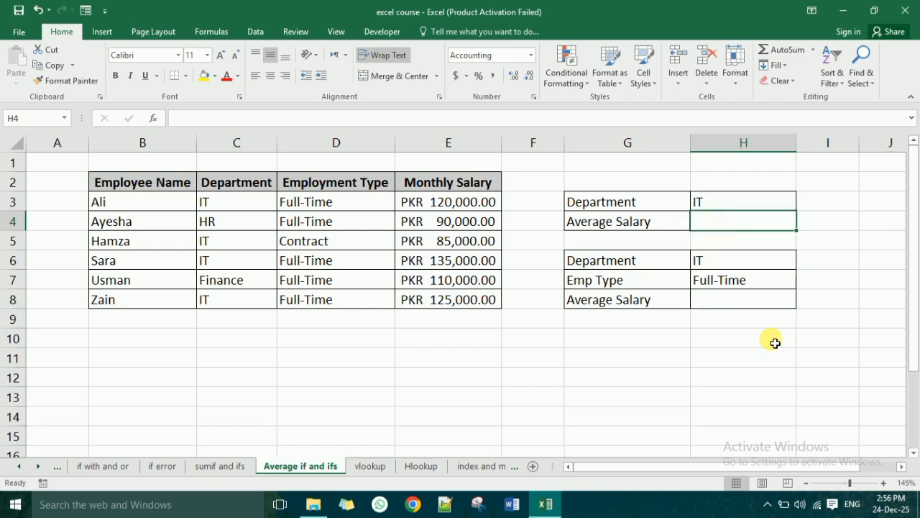
text(=)
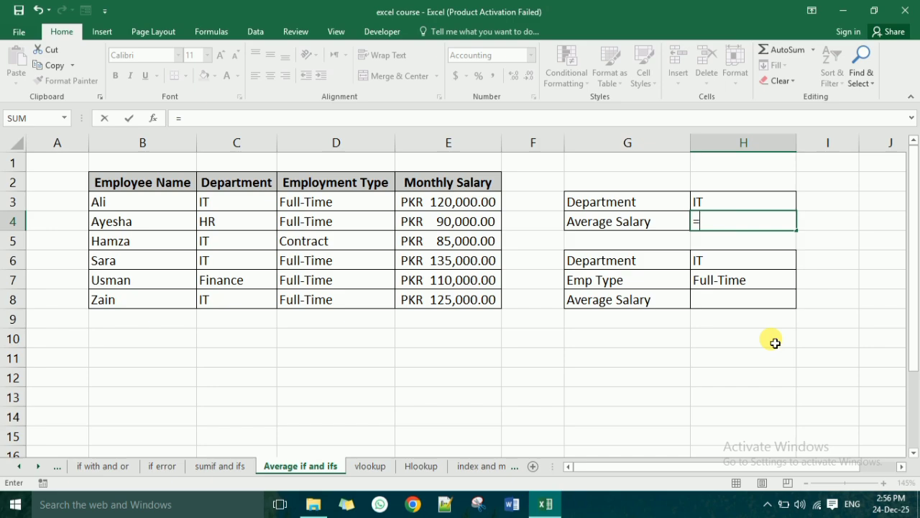
text(avera)
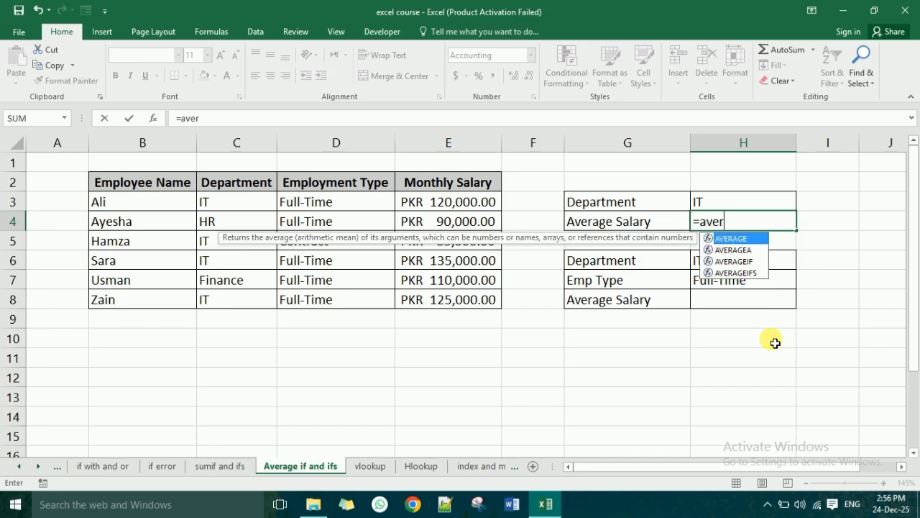
click(752, 264)
double_click(752, 263)
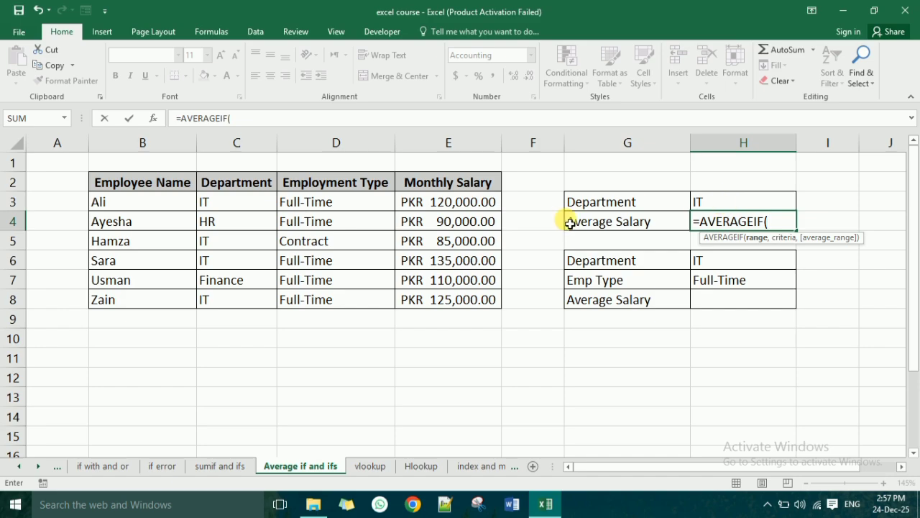
drag(216, 204, 220, 298)
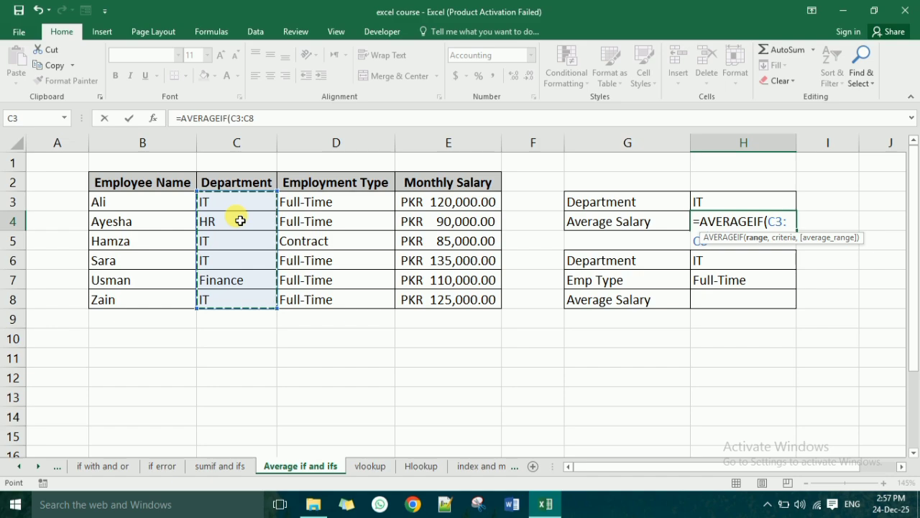
text(,)
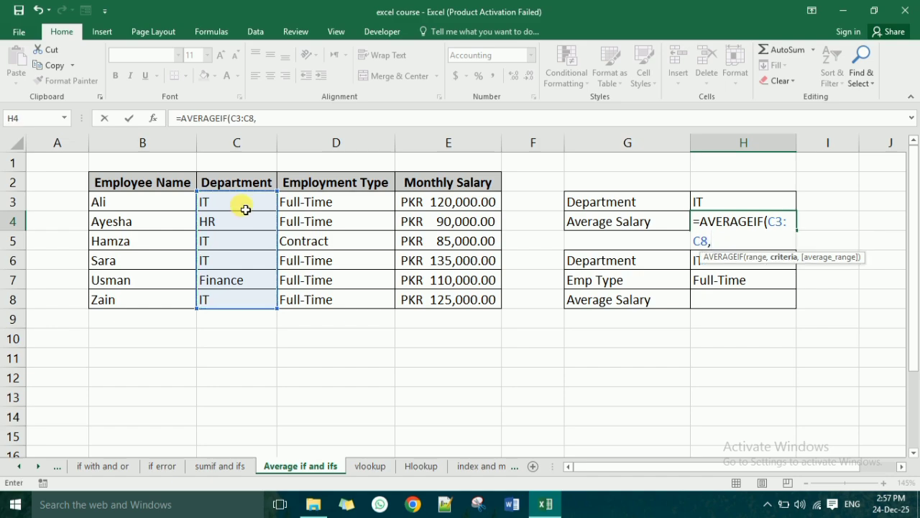
click(744, 205)
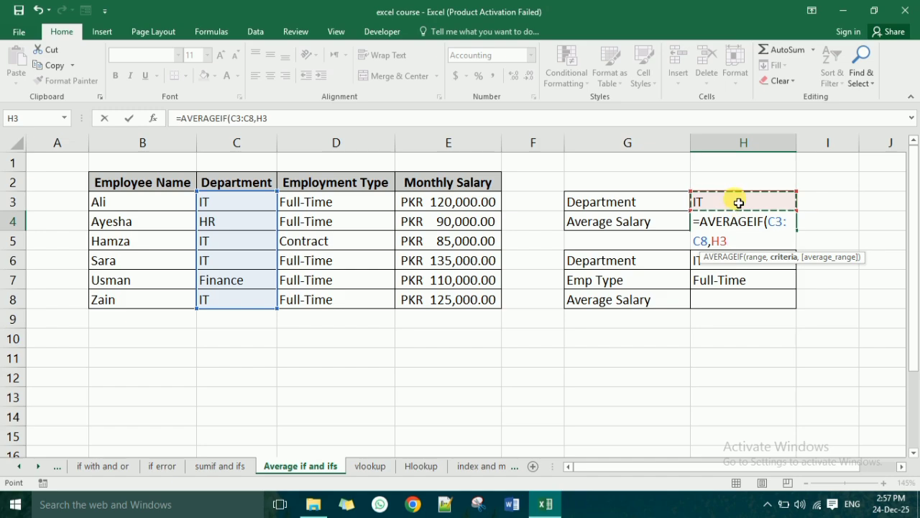
text(,)
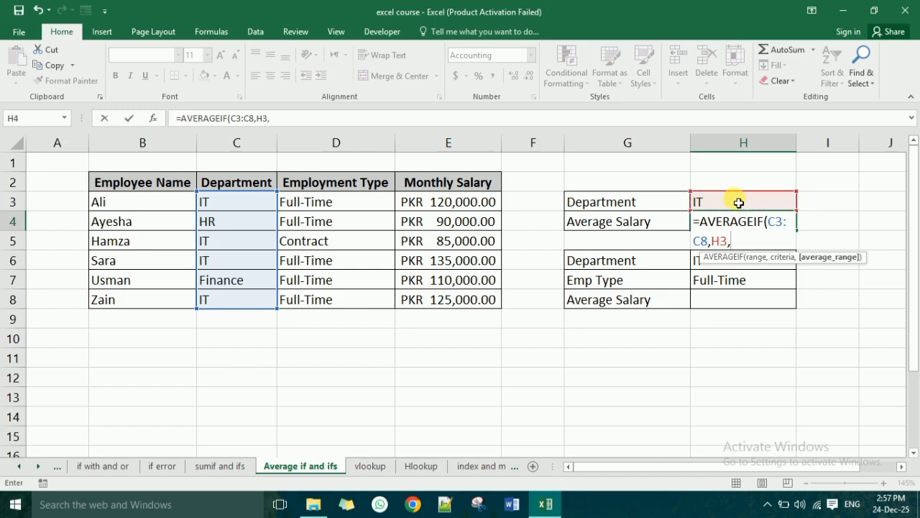
drag(461, 203, 456, 300)
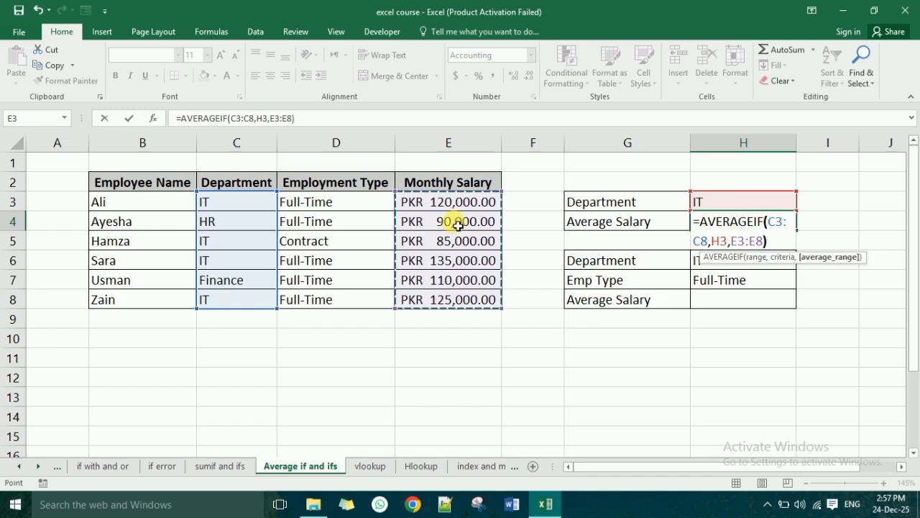
key(Return)
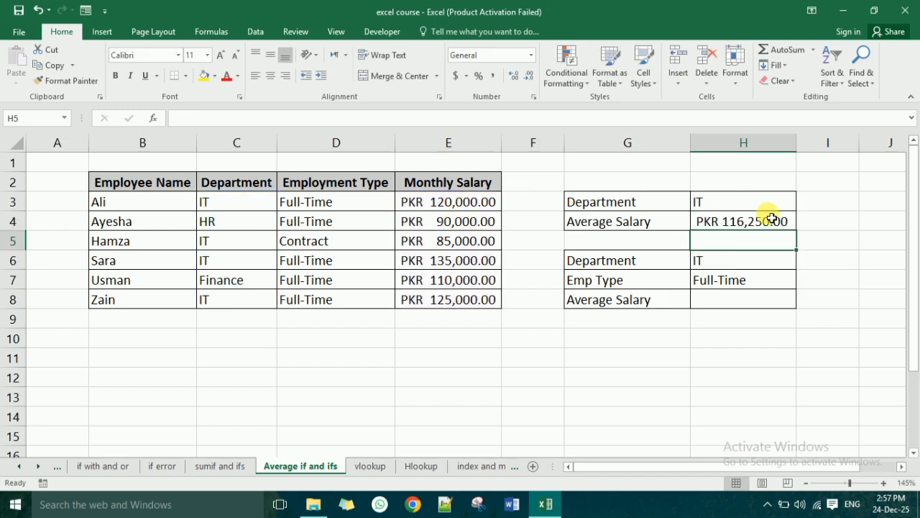
click(741, 224)
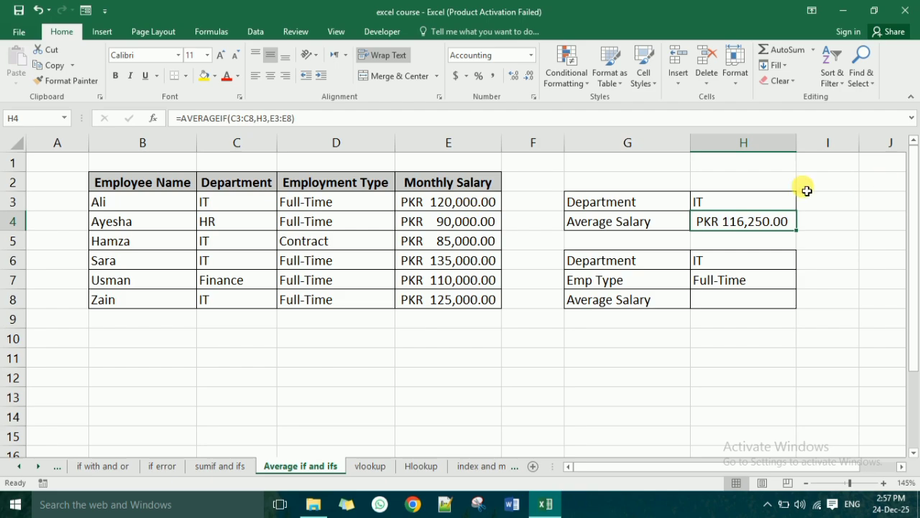
- Start an AVERAGEIFS formula in cell H8 with the monthly salaries E3:E8 as the average range
click(734, 303)
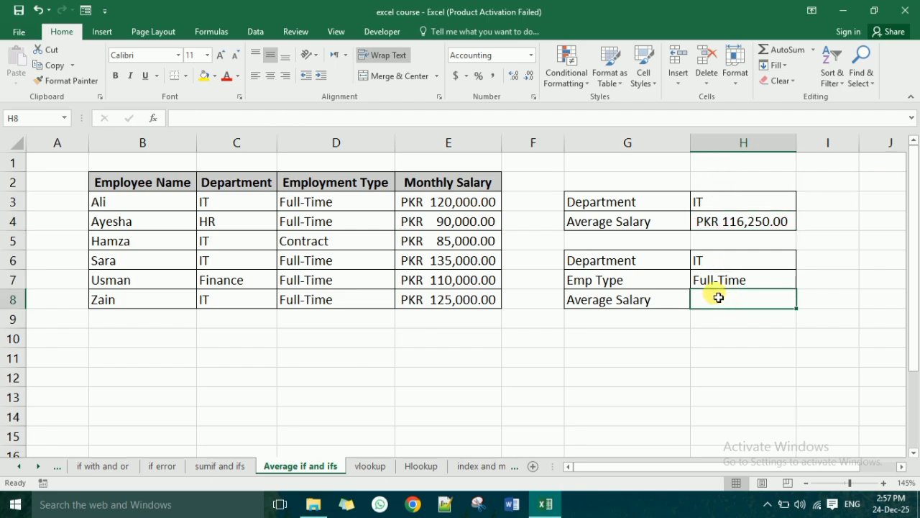
text(=)
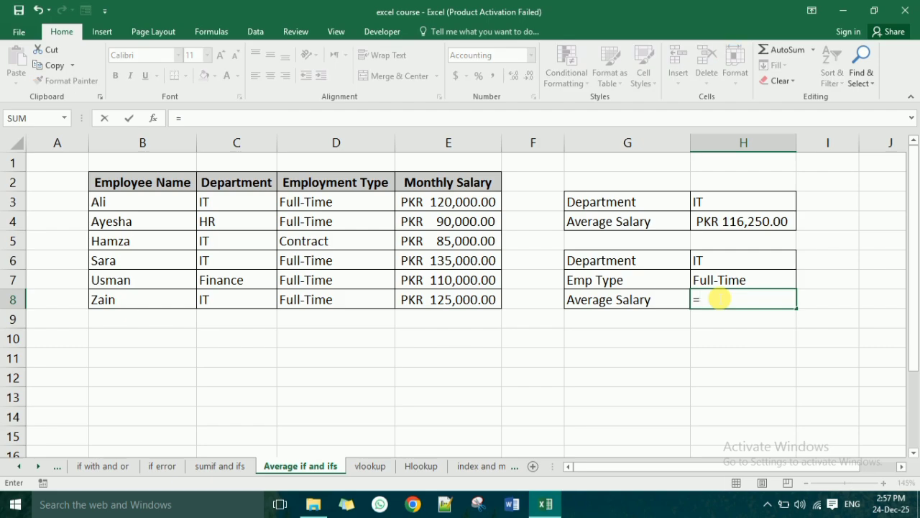
text(s)
key(BackSpace)
text(avera)
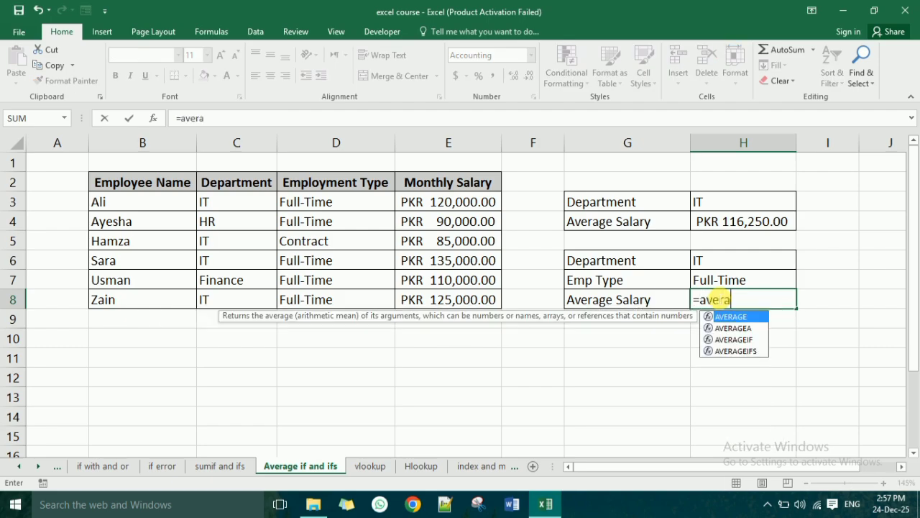
text(geifs)
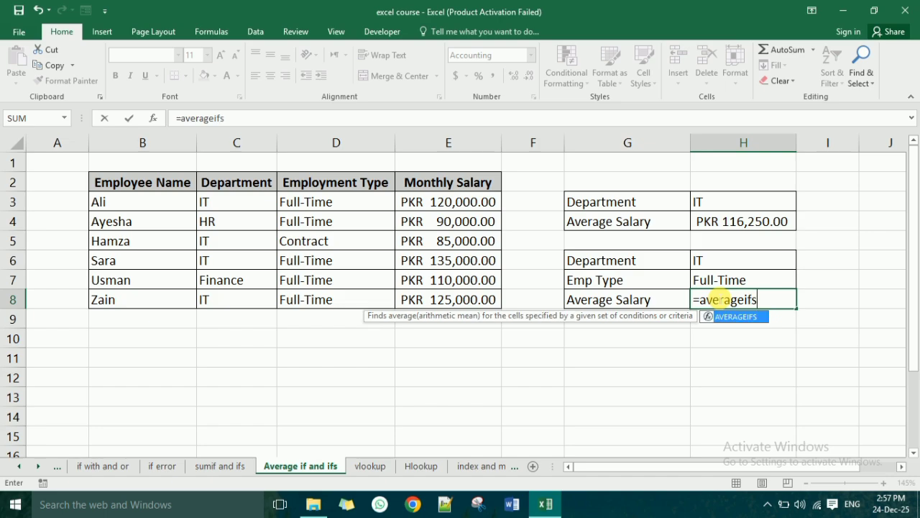
text(()
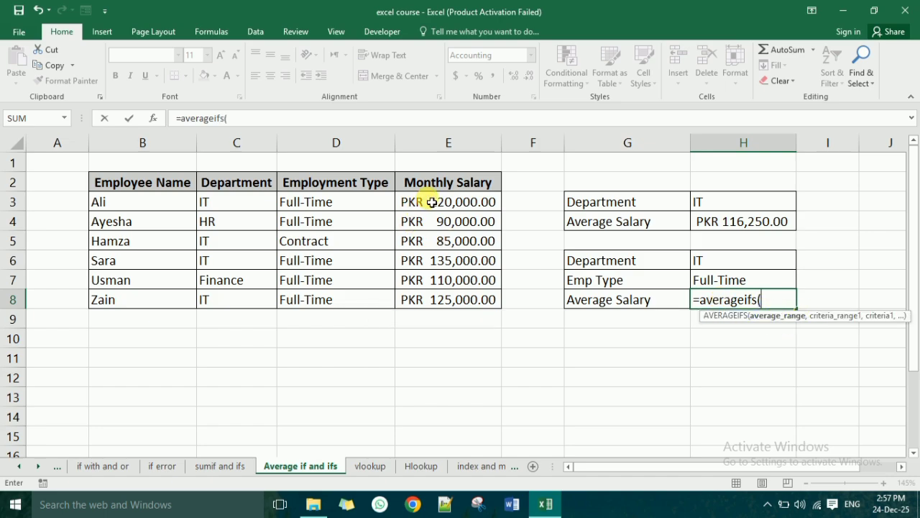
drag(431, 202, 442, 302)
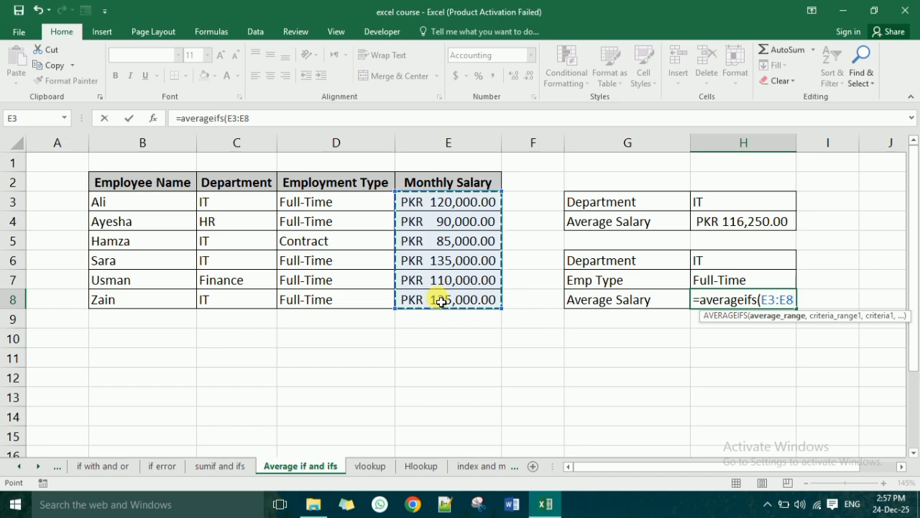
text(,)
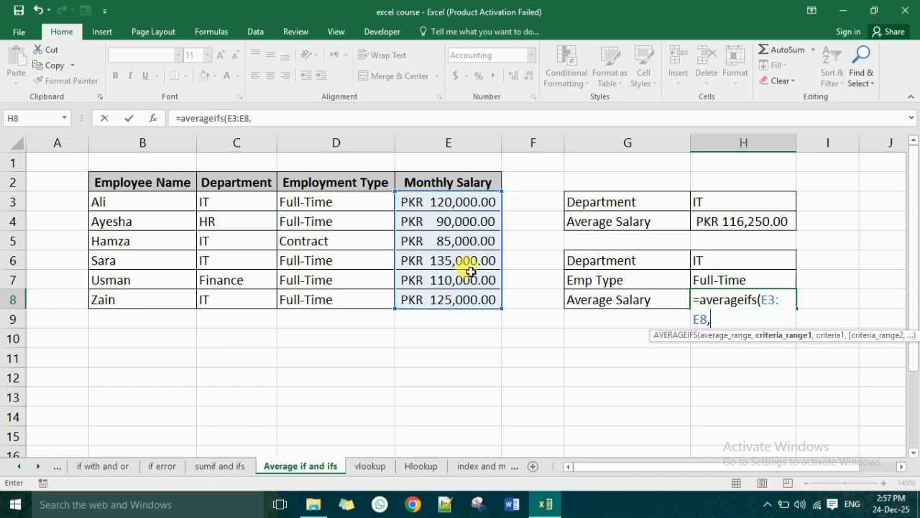
- Complete the AVERAGEIFS formula in H8 with department criteria C3:C8,H6 and employment type criteria D3:D8,H7
drag(228, 204, 231, 296)
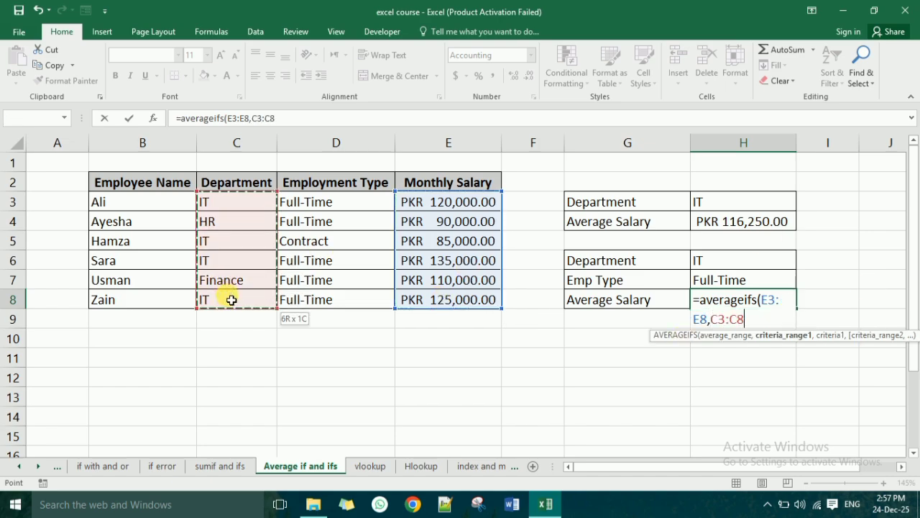
text(,)
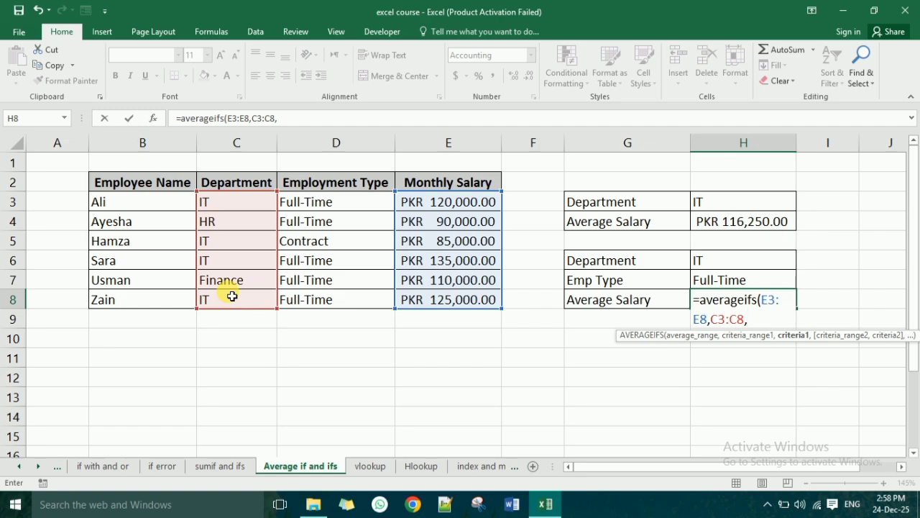
click(726, 262)
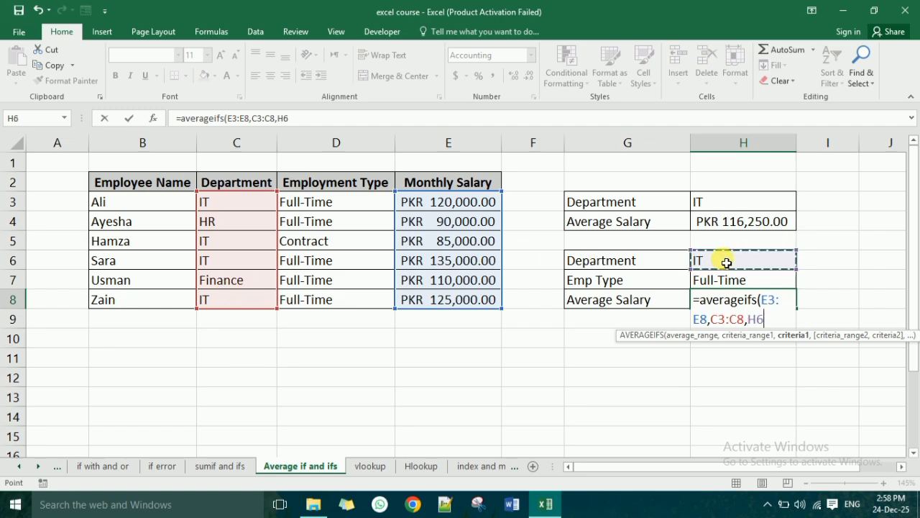
text(,)
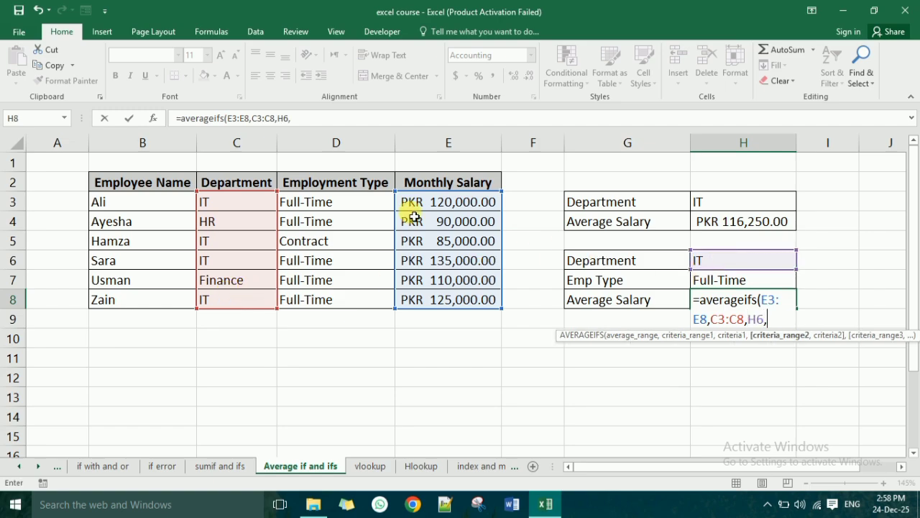
drag(358, 202, 353, 298)
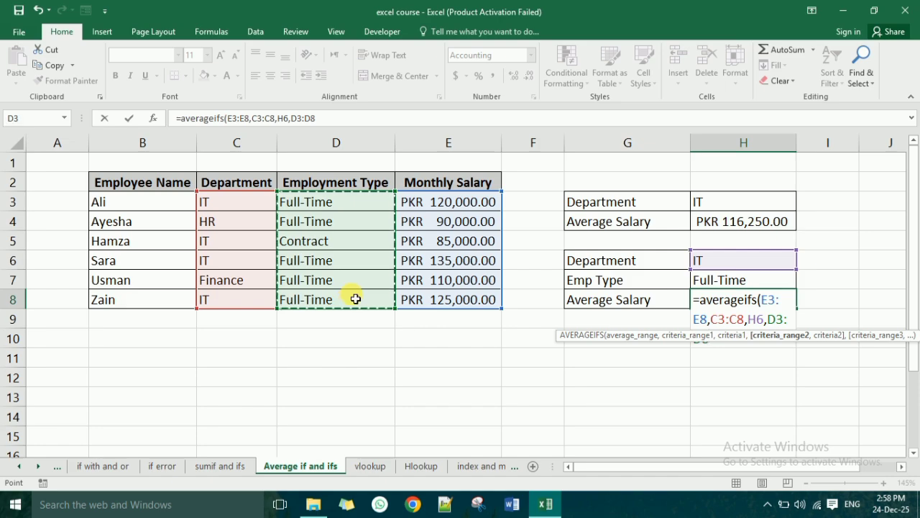
text(,)
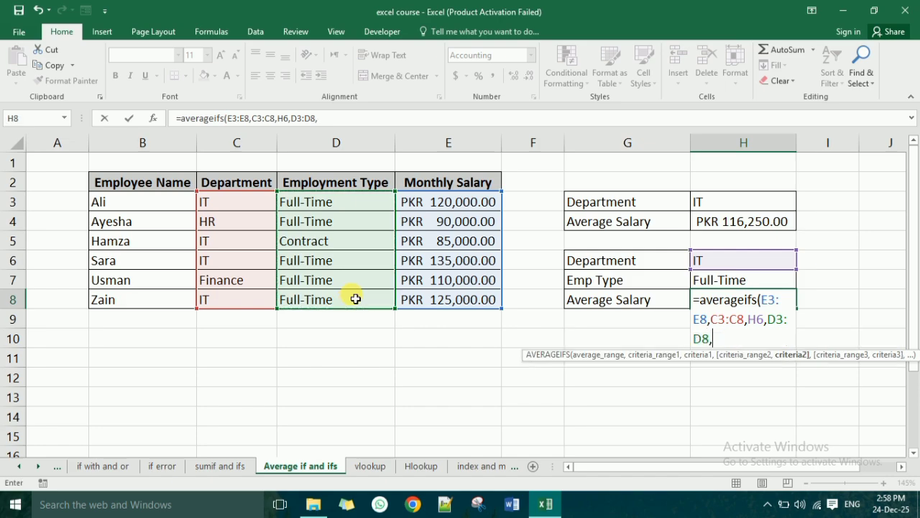
click(764, 284)
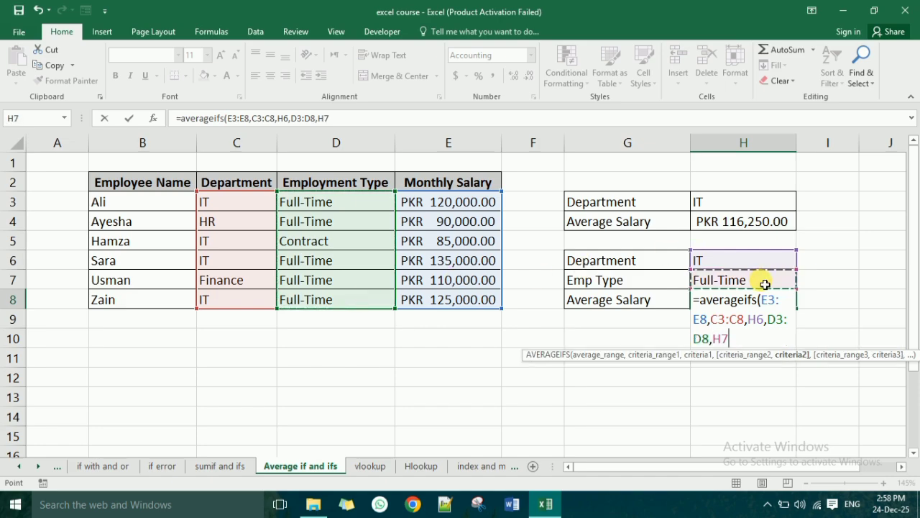
text())
key(Return)
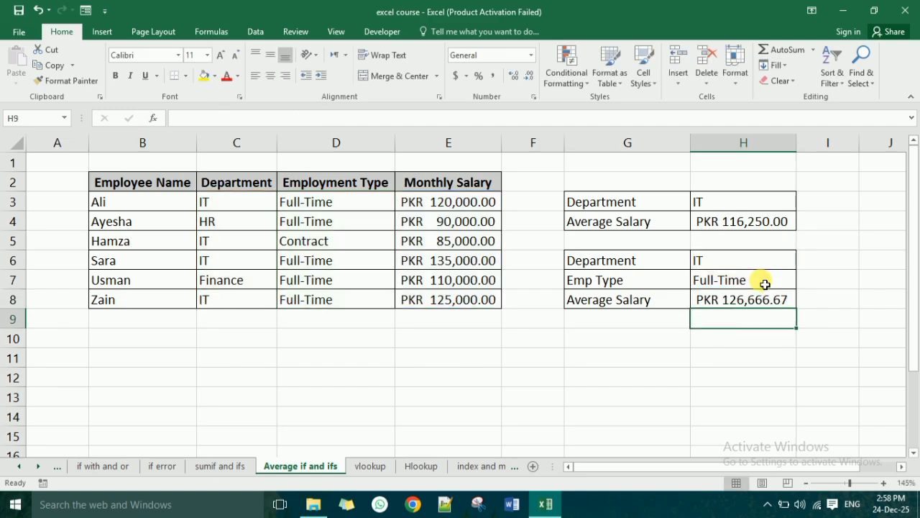
click(752, 301)
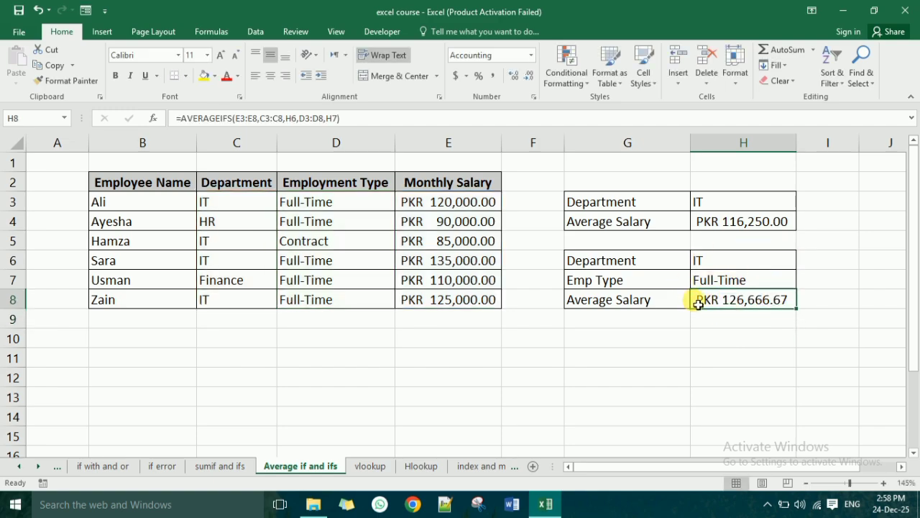
click(727, 223)
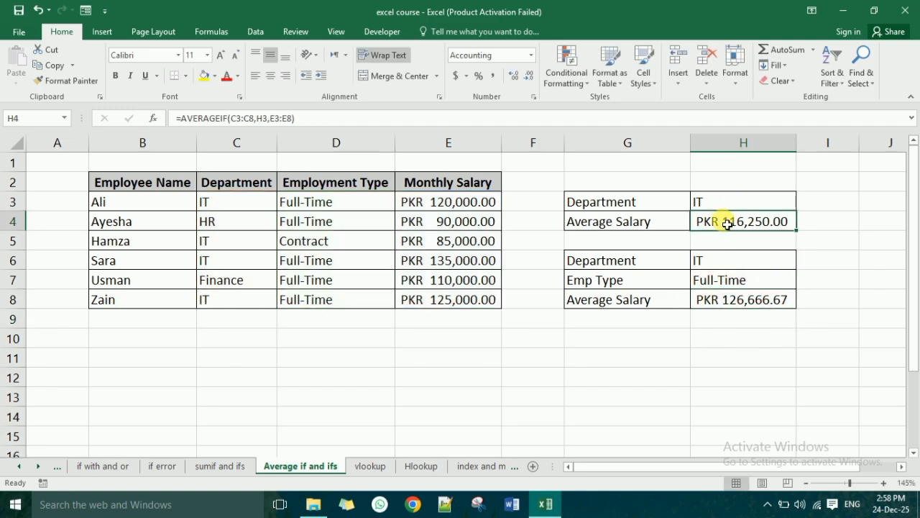